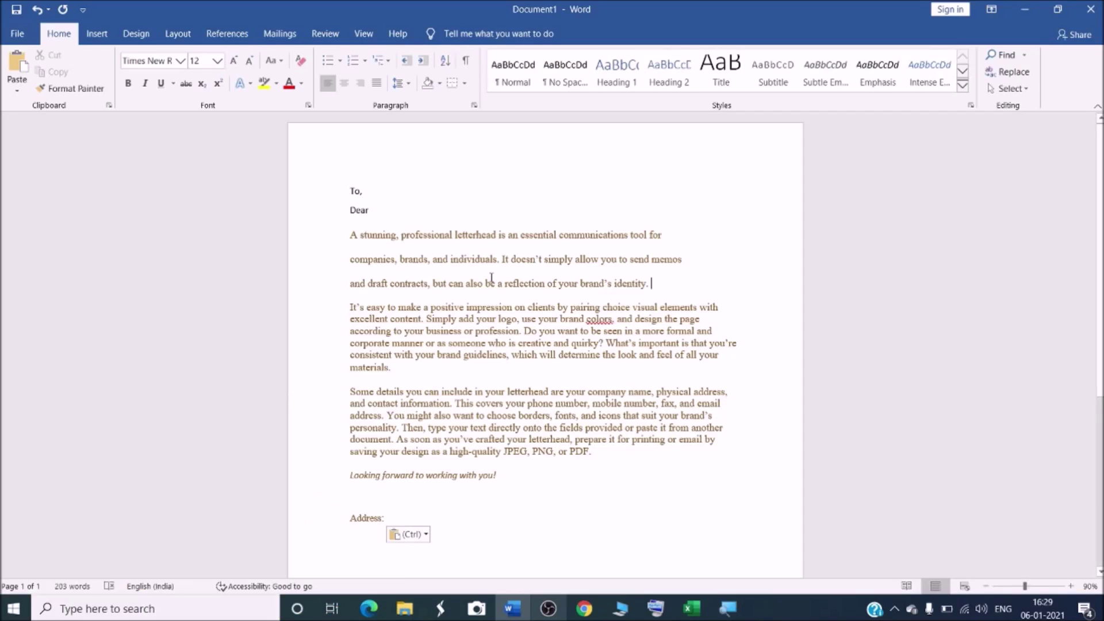
Minimize the Word letter to reveal the desktop
click(1032, 7)
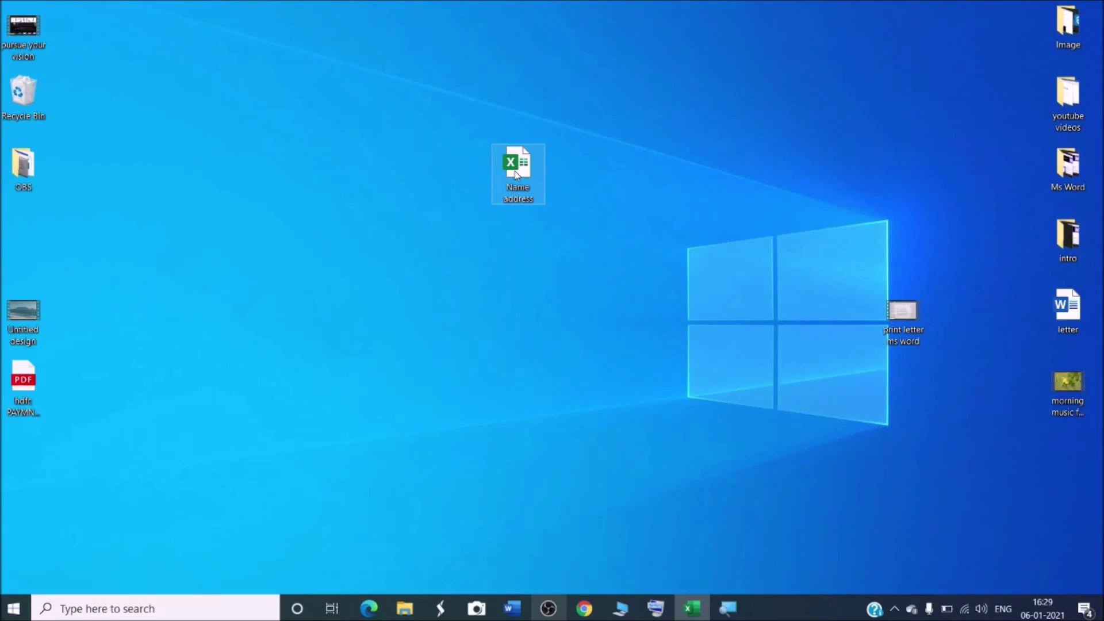
Open the Name address workbook, select names Peter–alex and locations France–rome, then return to Word
double_click(516, 174)
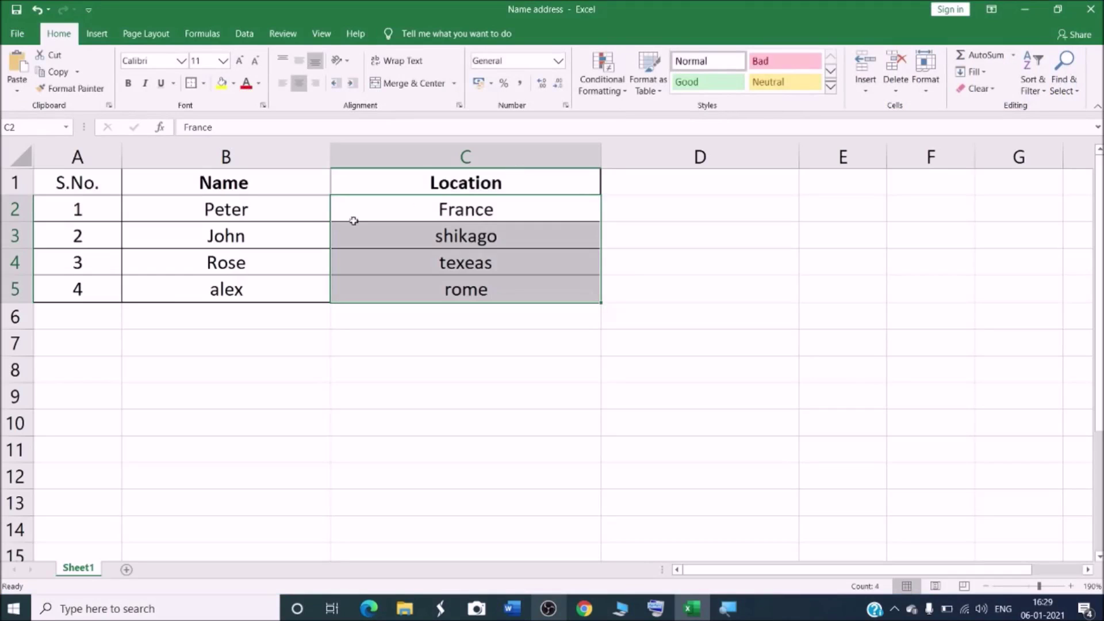
click(244, 209)
drag(244, 210, 241, 283)
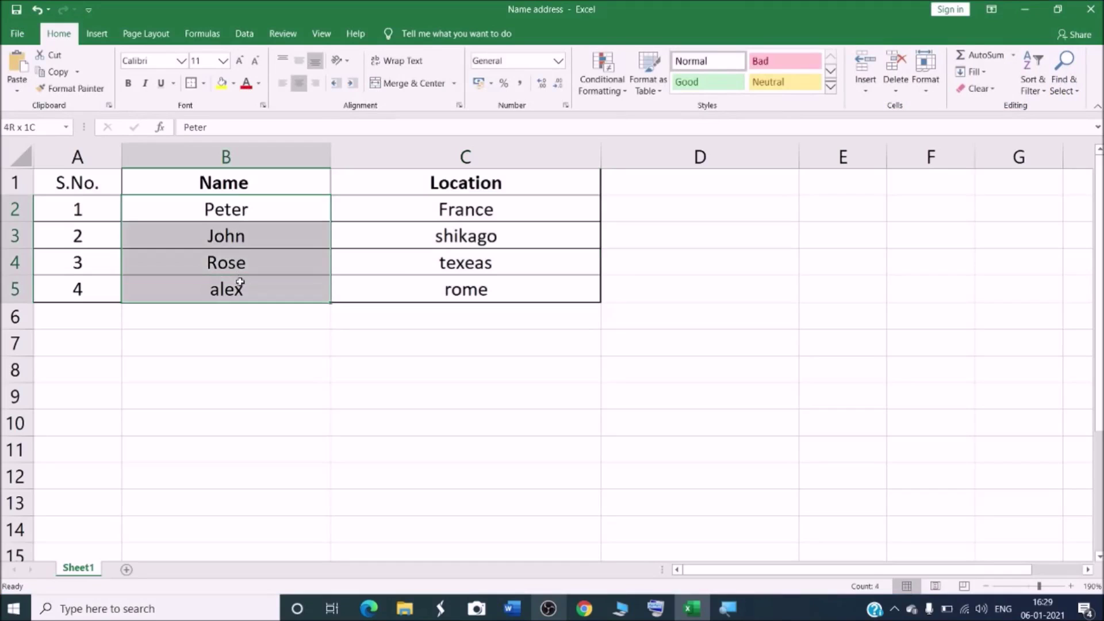
click(471, 216)
drag(471, 222, 478, 290)
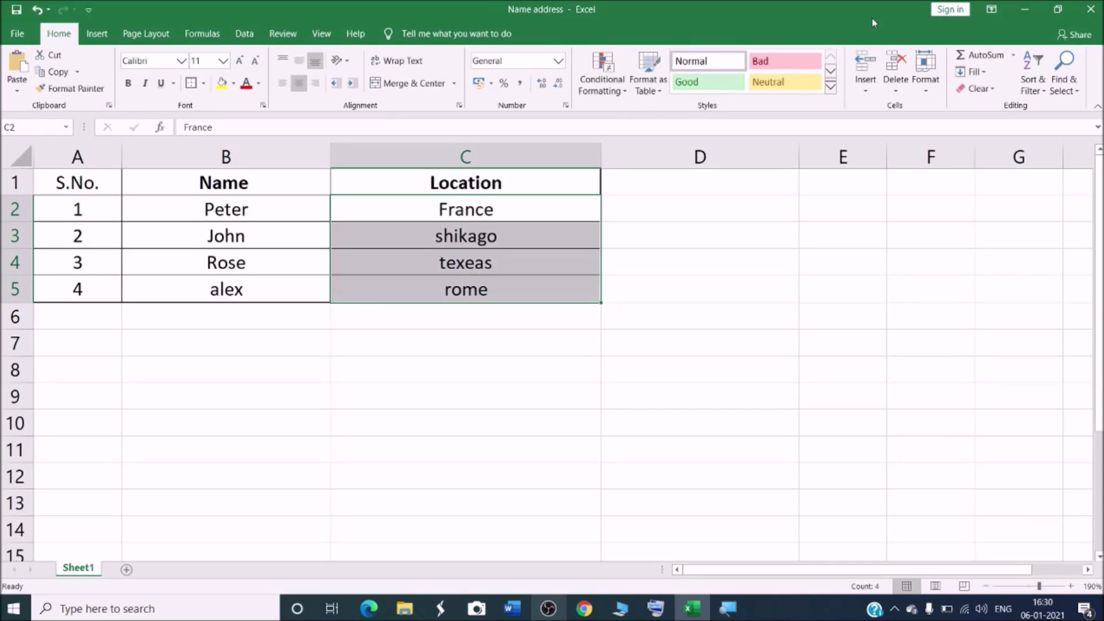
click(1021, 9)
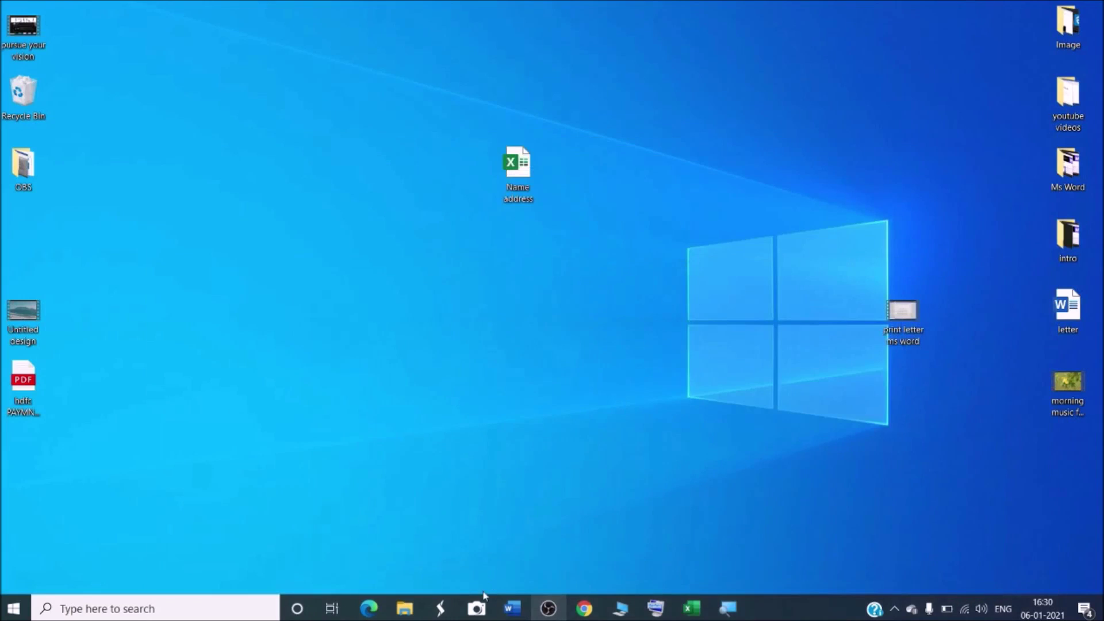
click(512, 607)
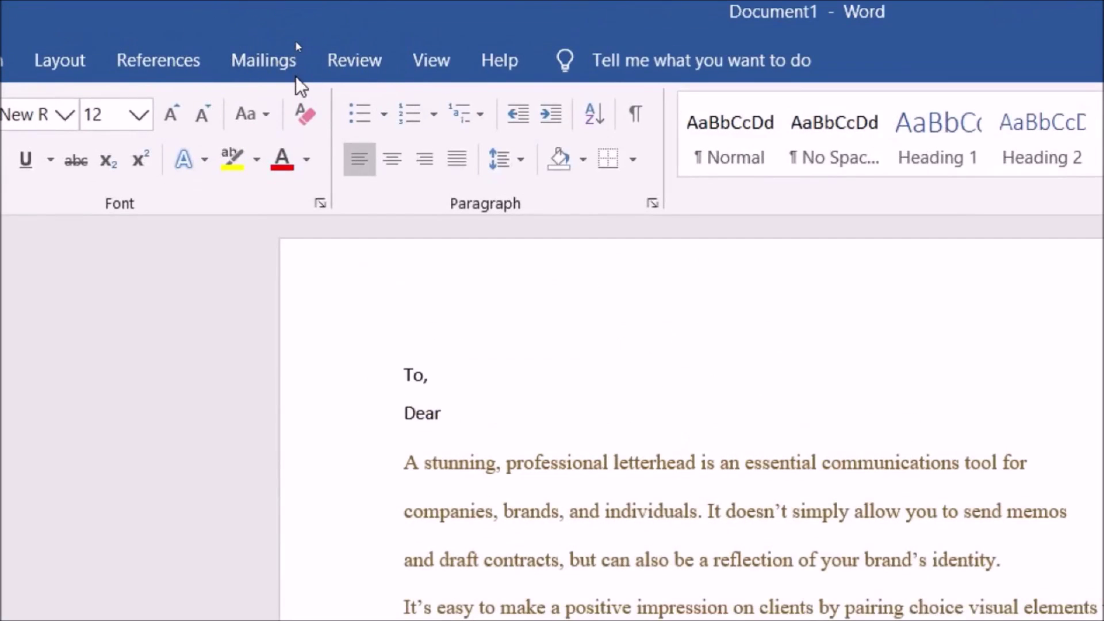
Make the letter a Letters mail merge from the Mailings tab's Start Mail Merge
click(265, 75)
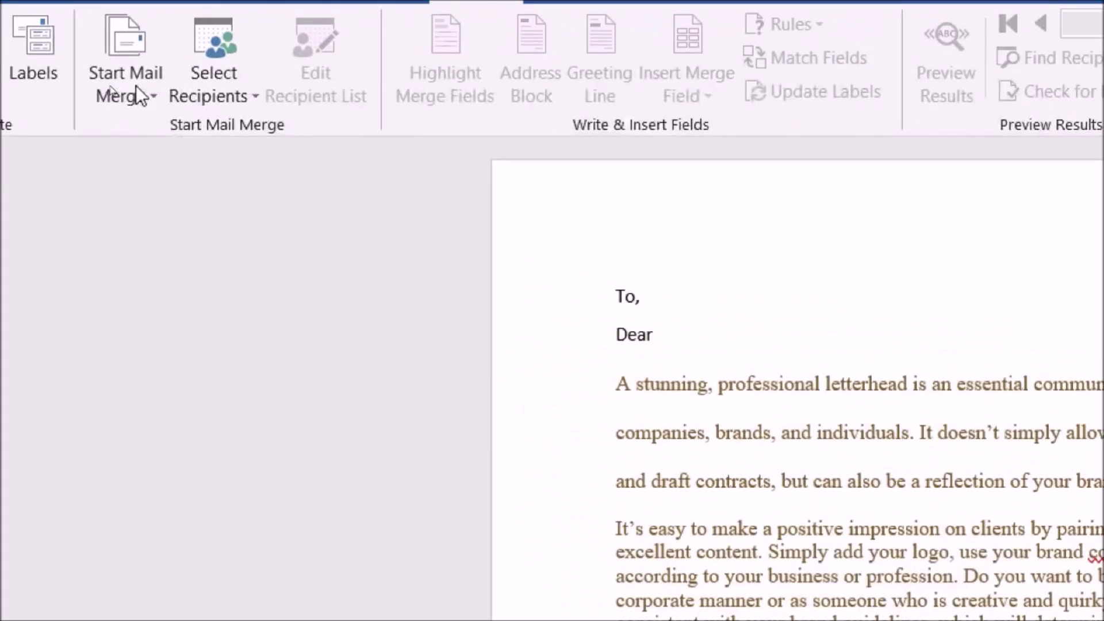
click(111, 90)
click(151, 97)
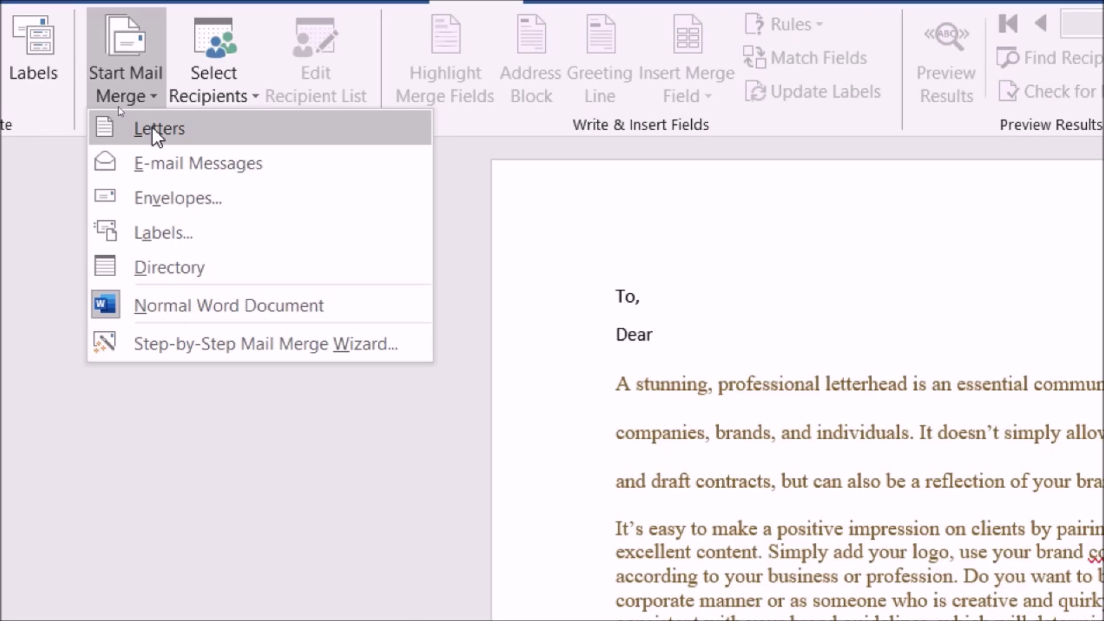
click(152, 127)
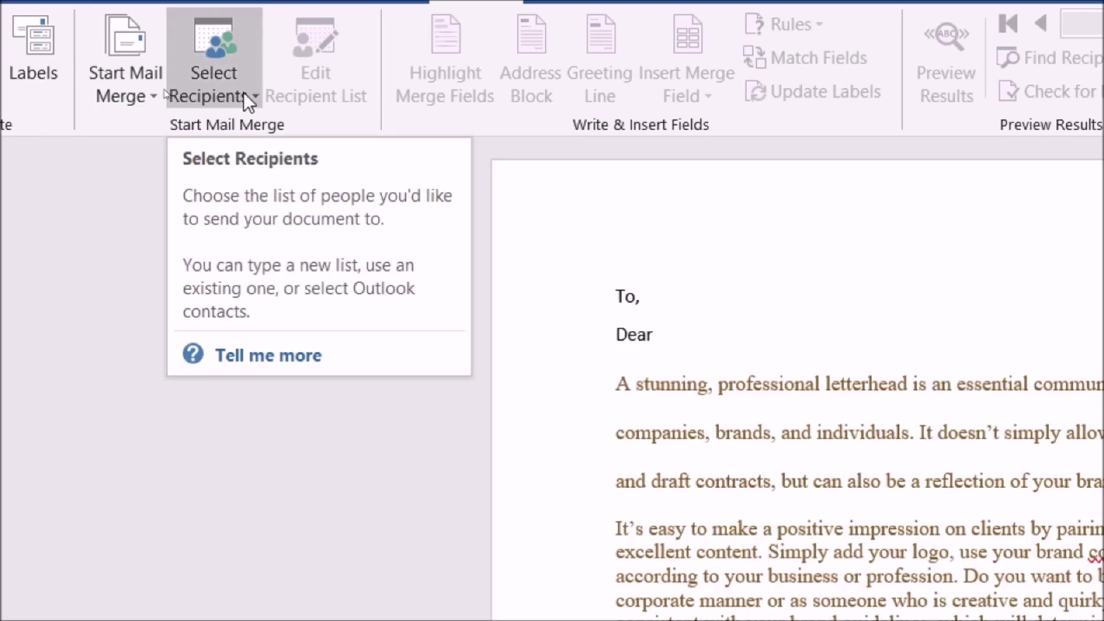
click(243, 92)
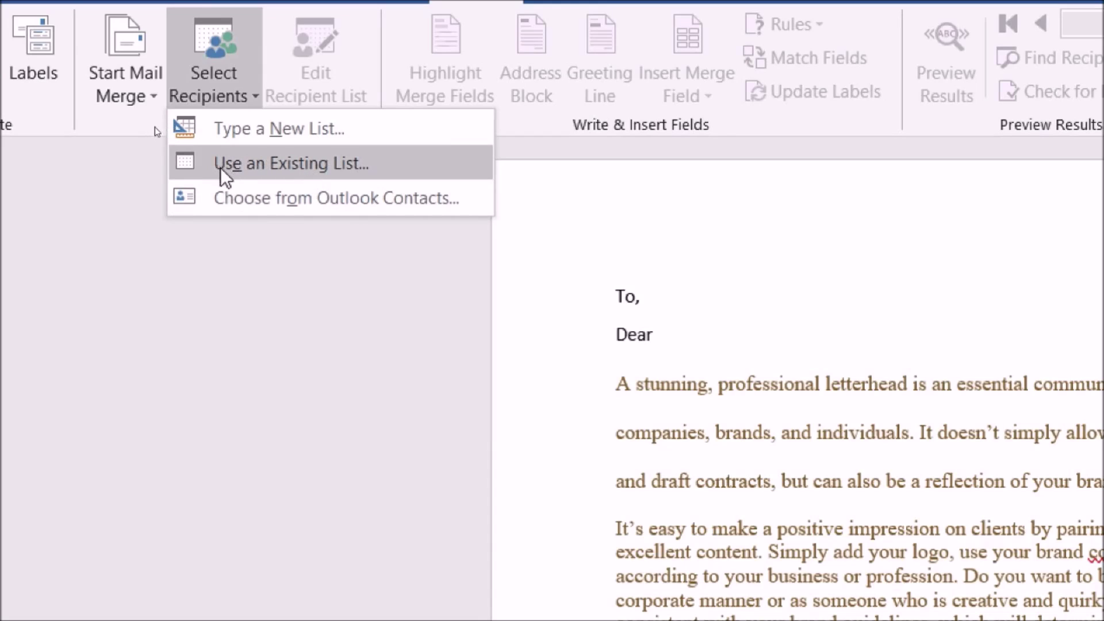
Use an existing list as recipients, opening the Name address workbook from the Desktop
click(264, 170)
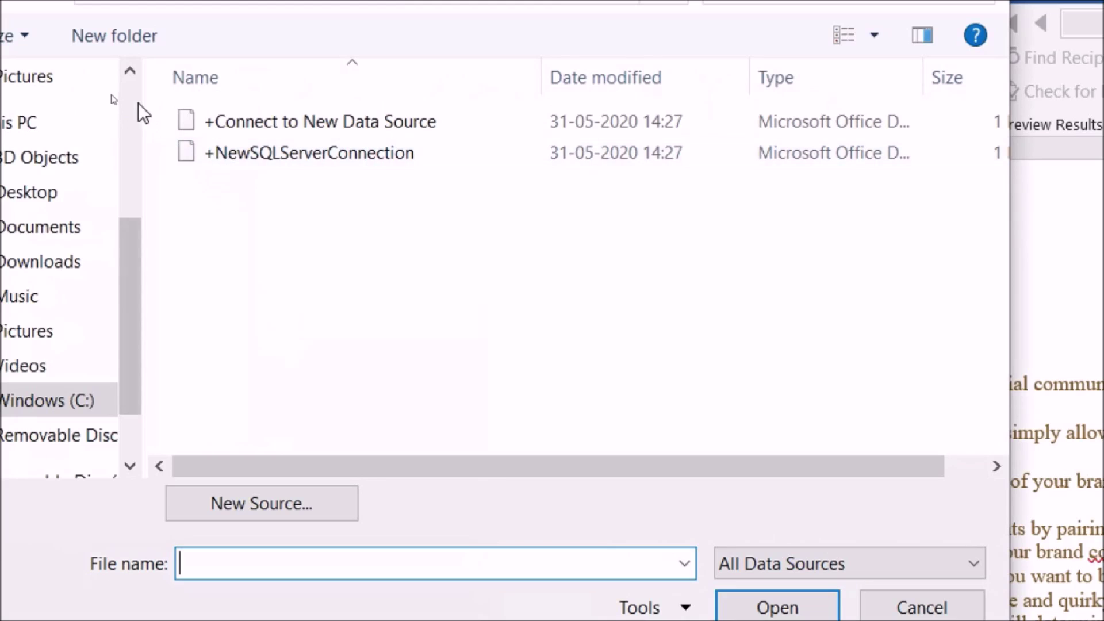
scroll(135, 101, up, 3)
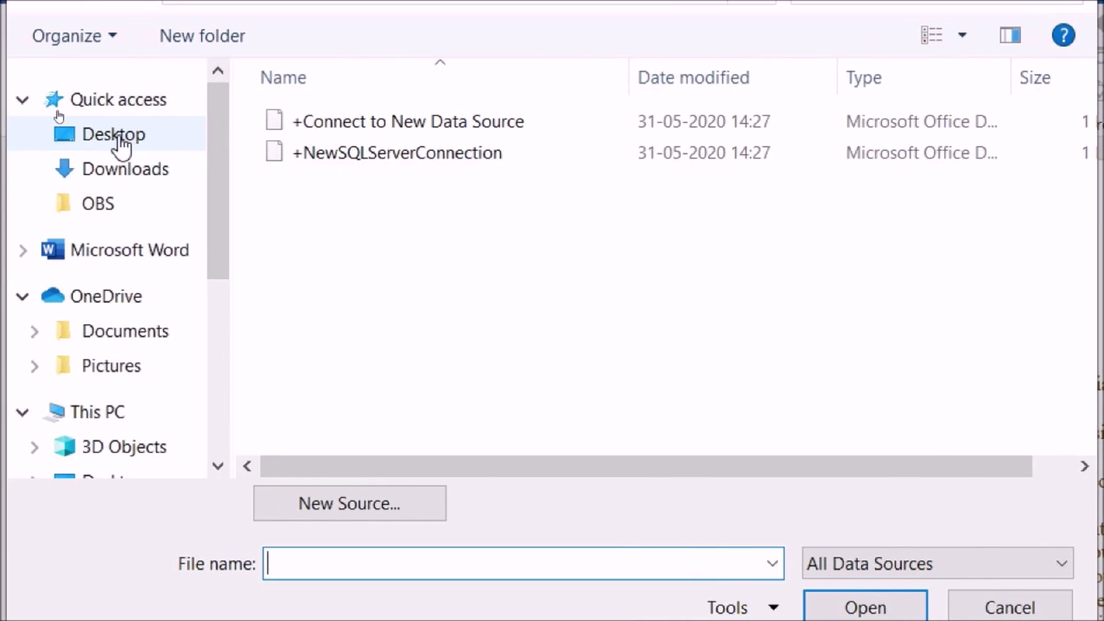
click(120, 138)
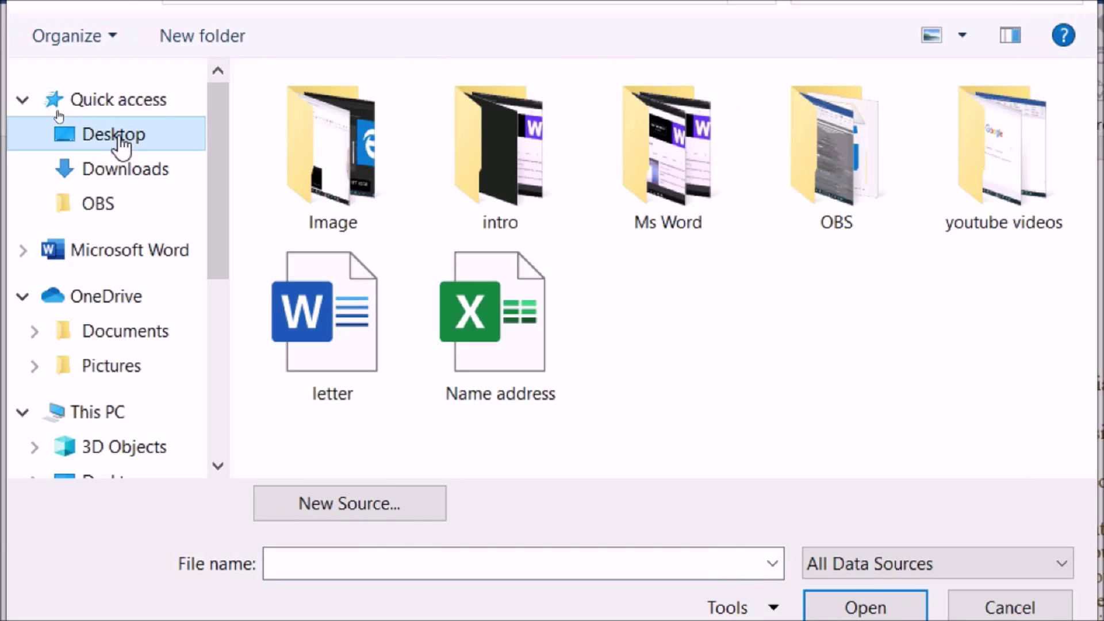
click(499, 356)
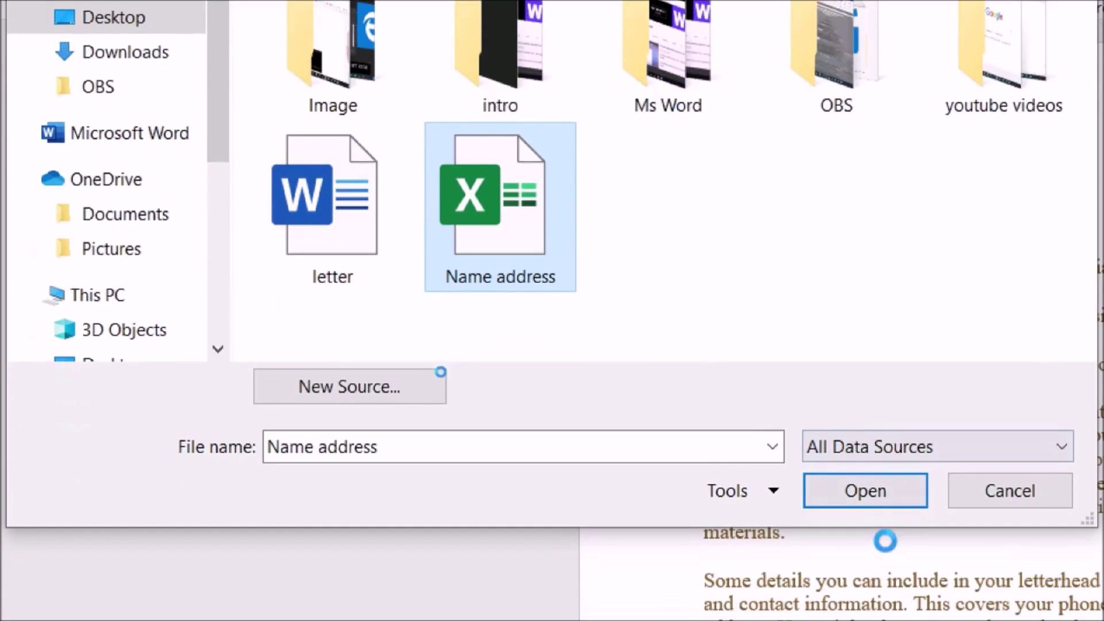
click(865, 488)
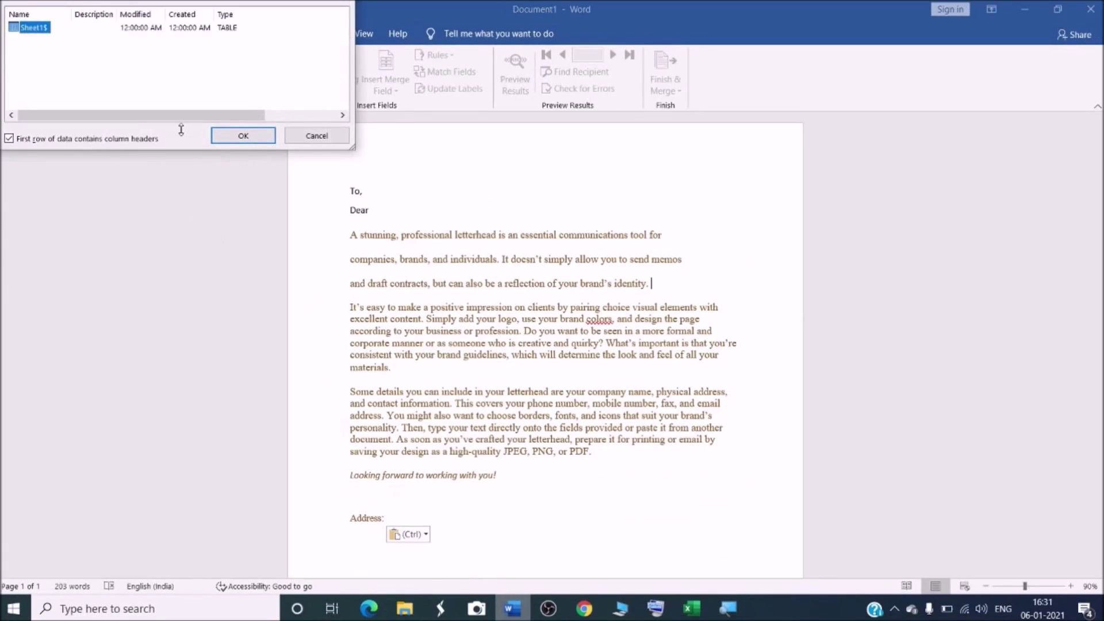
Move the Select Table dialog to the screen centre and switch to the Excel workbook
drag(197, 3, 500, 140)
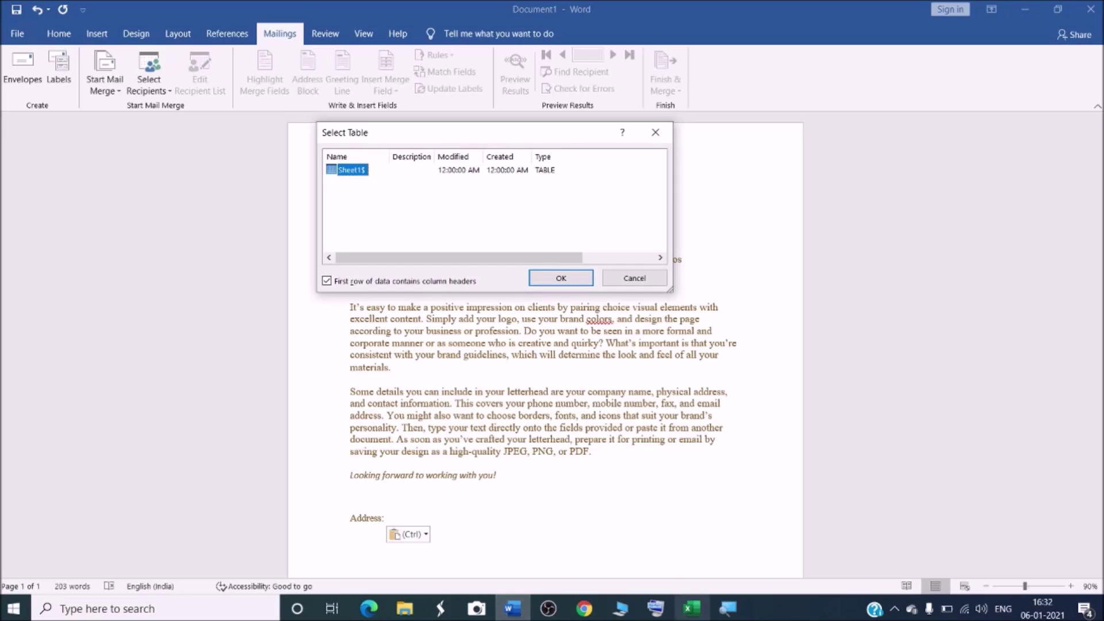
click(706, 614)
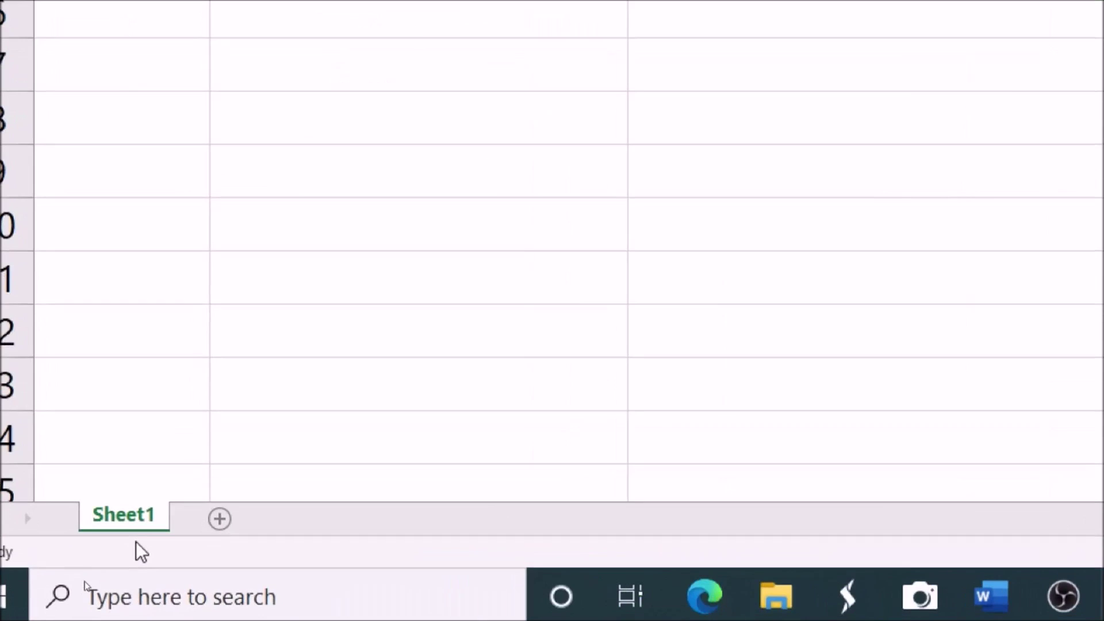
Check quick analysis for the Location cells, then confirm Sheet1$ as the recipient table
key(ctrl+q)
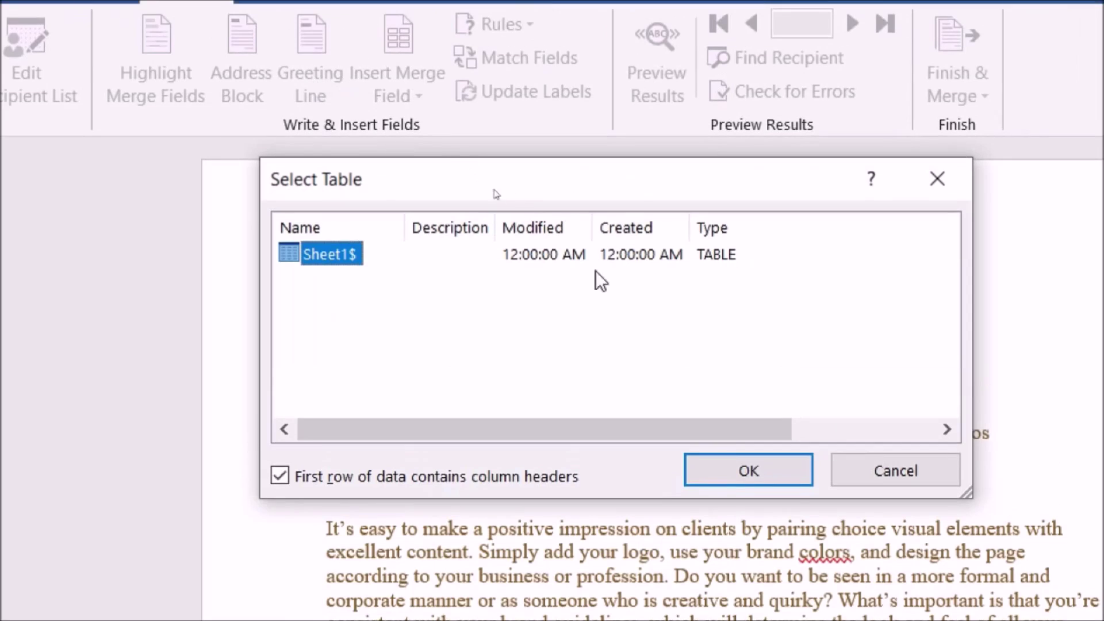
click(715, 473)
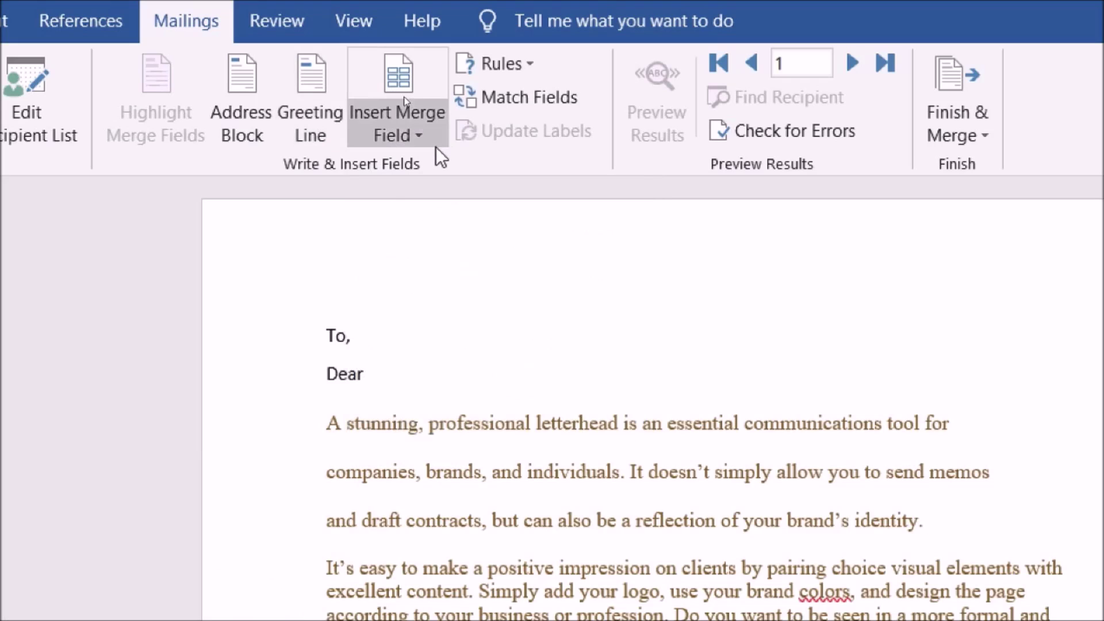
Check the available merge fields (SNo, Name_, Location) and place the cursor after Dear
click(415, 142)
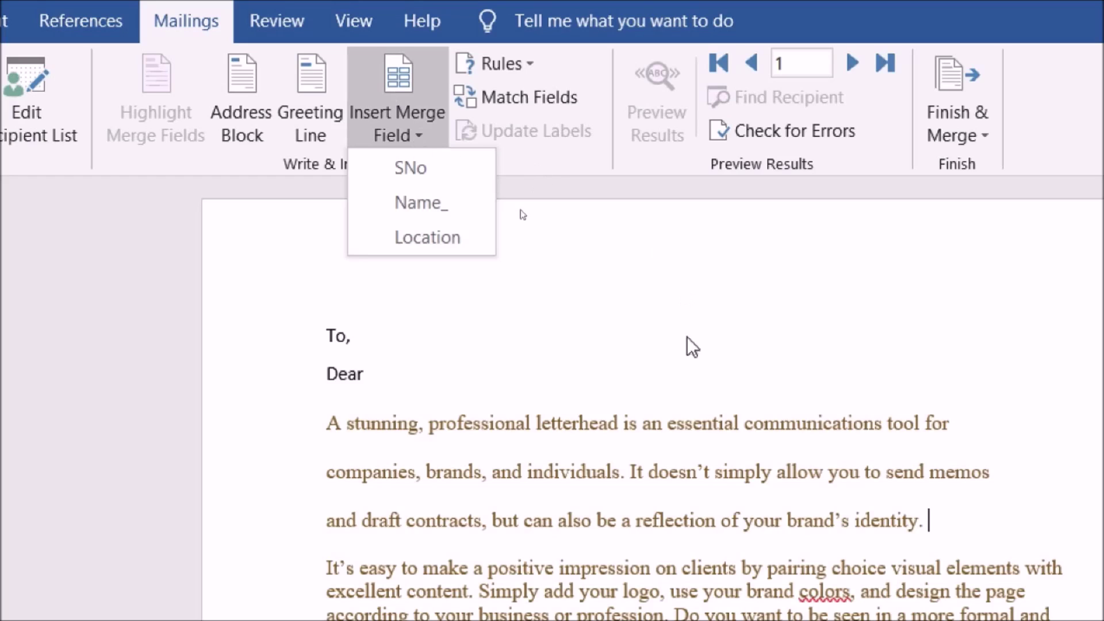
click(409, 389)
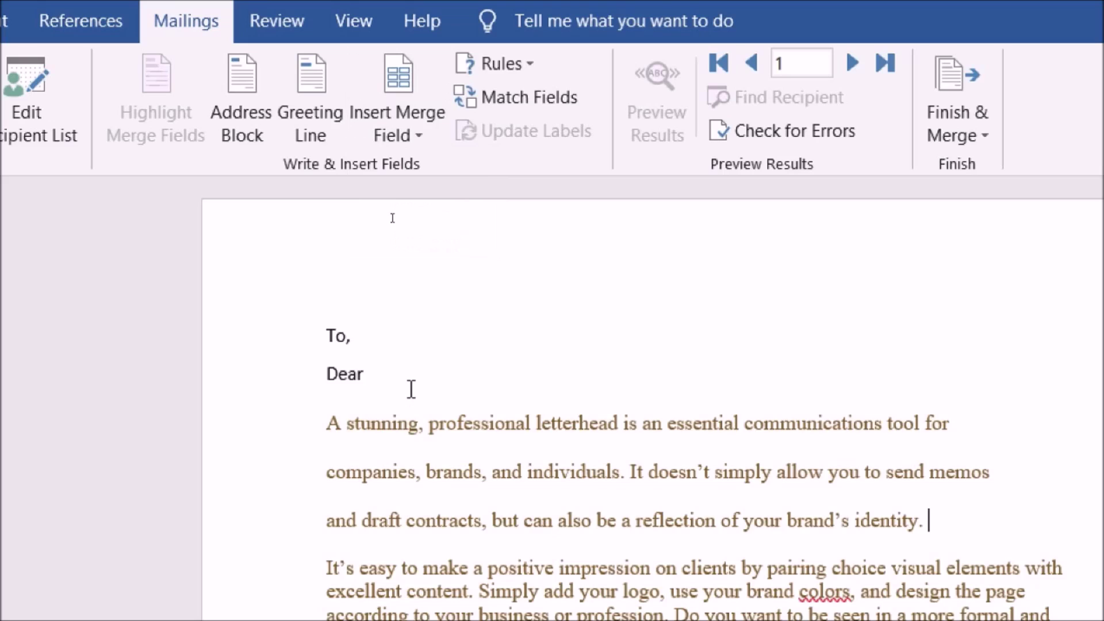
click(379, 369)
Insert the «Name_» merge field after Dear and place the cursor after Address:
click(396, 133)
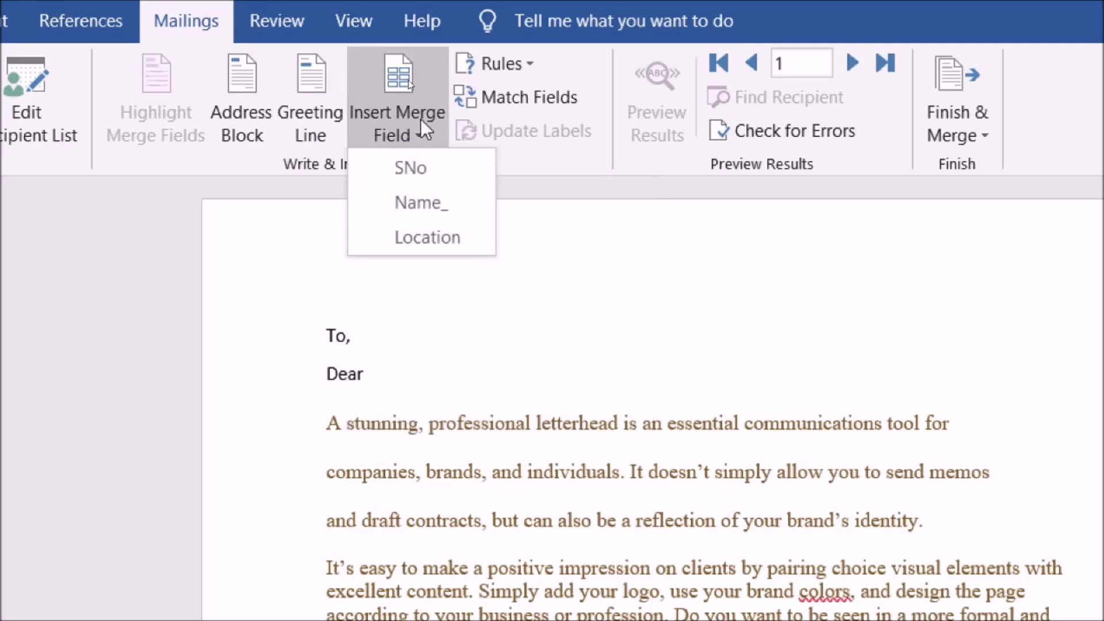
click(419, 204)
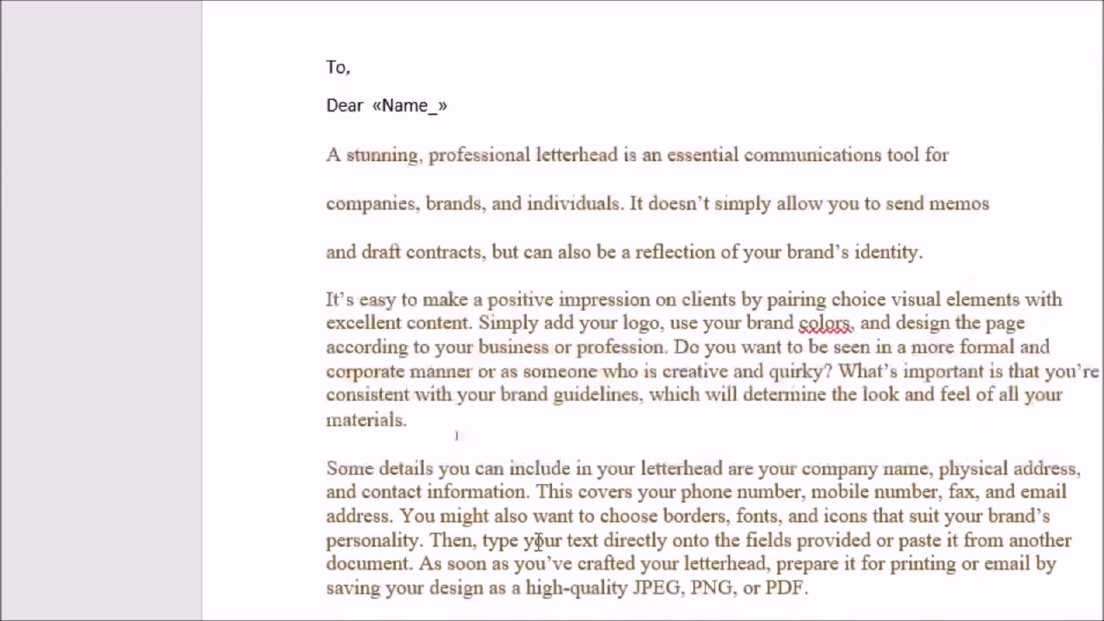
scroll(542, 542, down, 3)
click(413, 522)
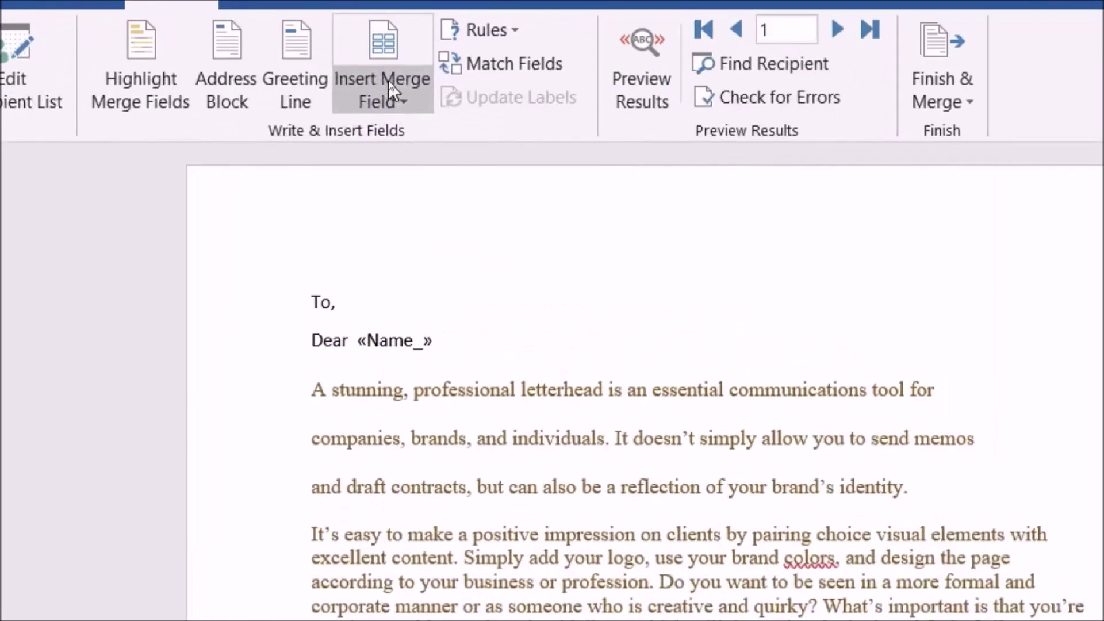
Insert the «Location» merge field after Address:
click(405, 104)
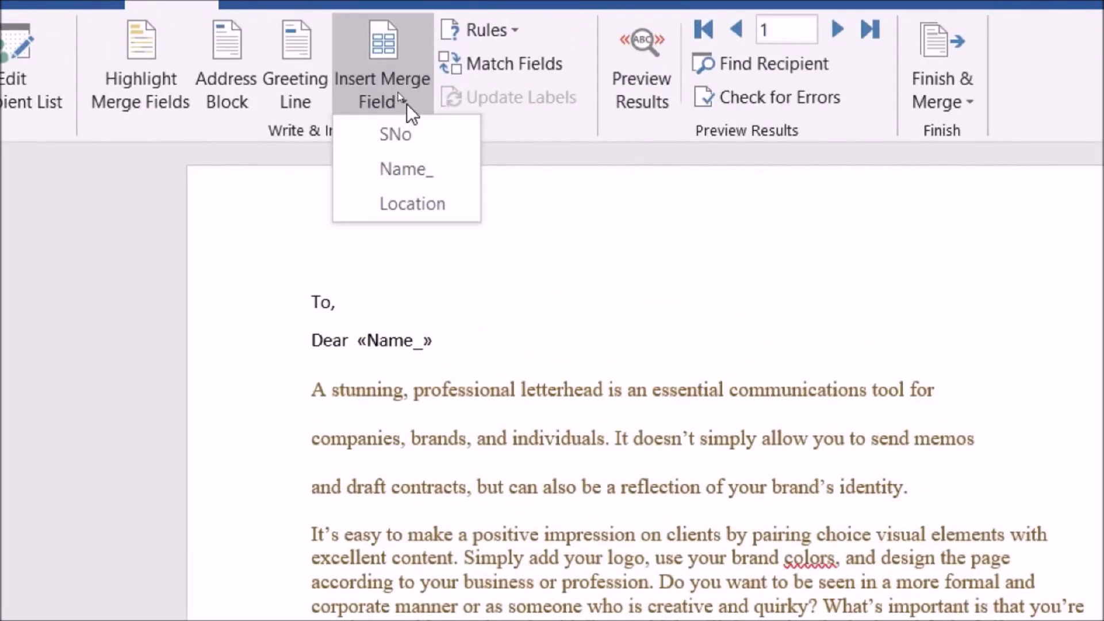
click(415, 206)
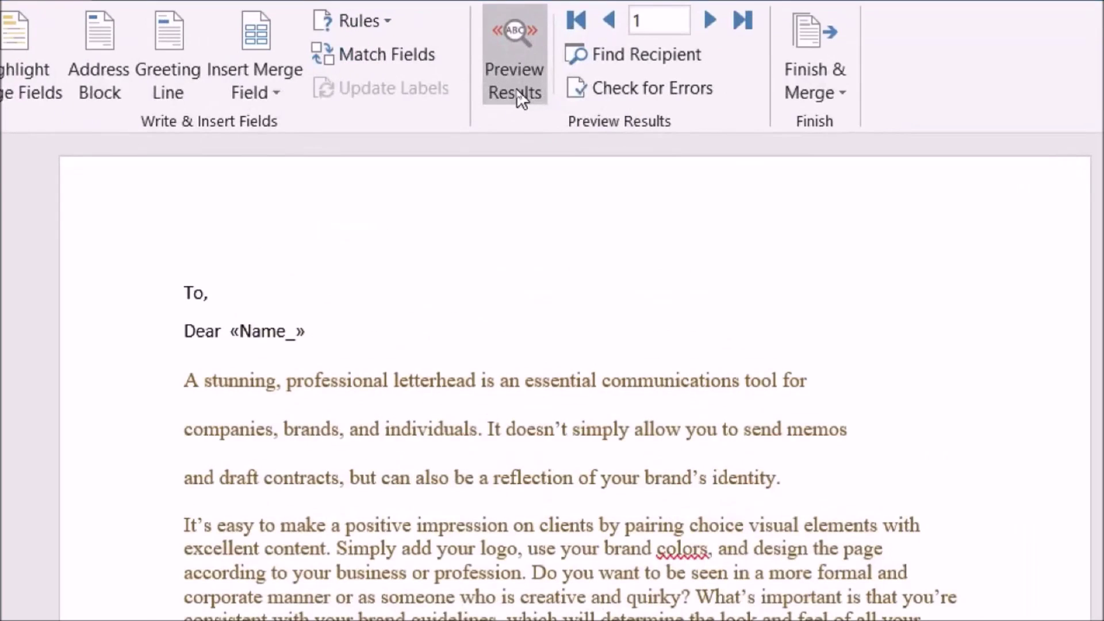
Preview merged results, stepping to record 4 then back to record 3 (Rose, texeas)
click(520, 98)
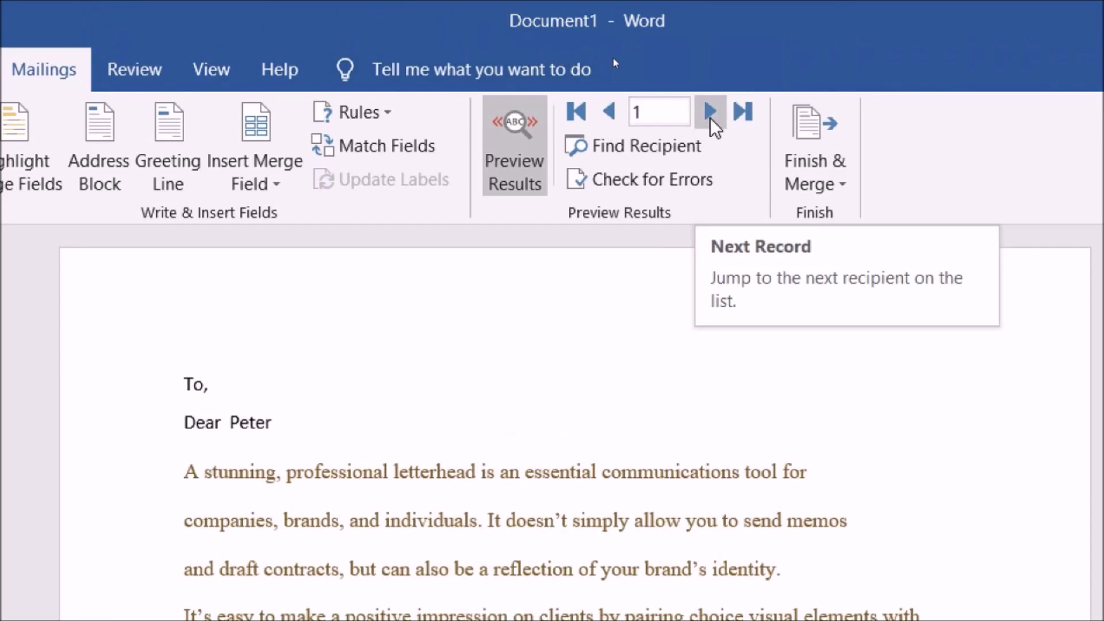
click(710, 112)
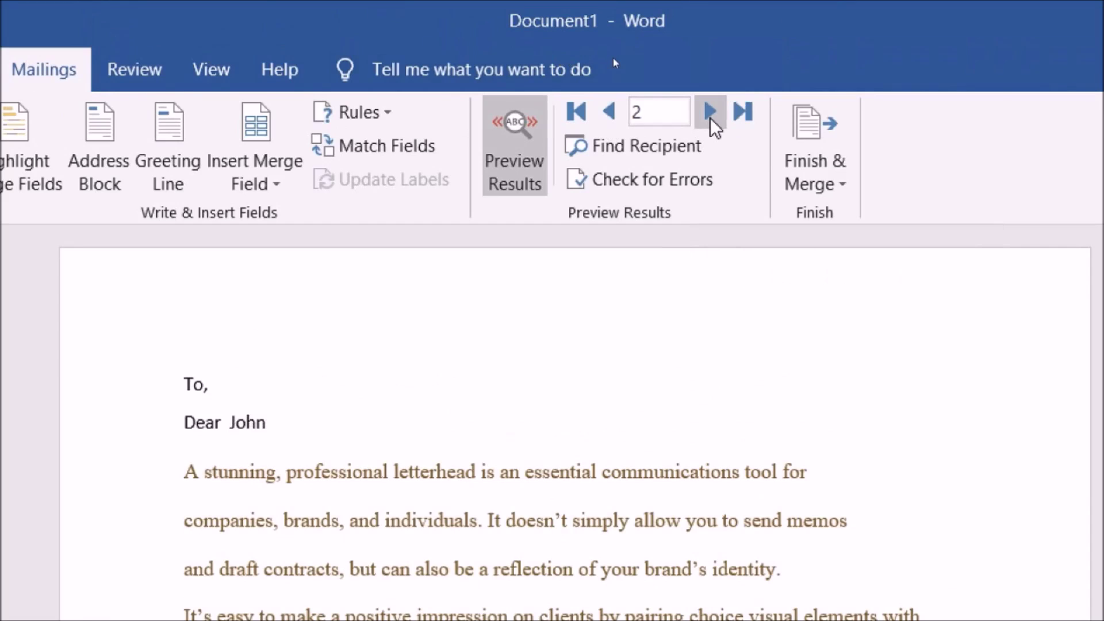
click(711, 112)
click(710, 112)
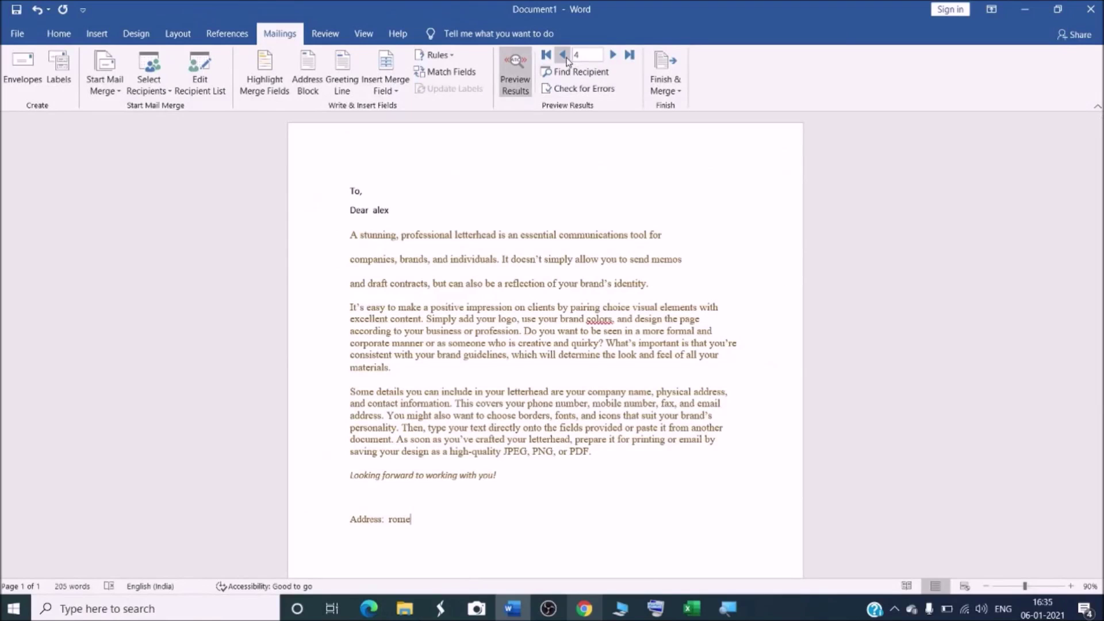
click(562, 54)
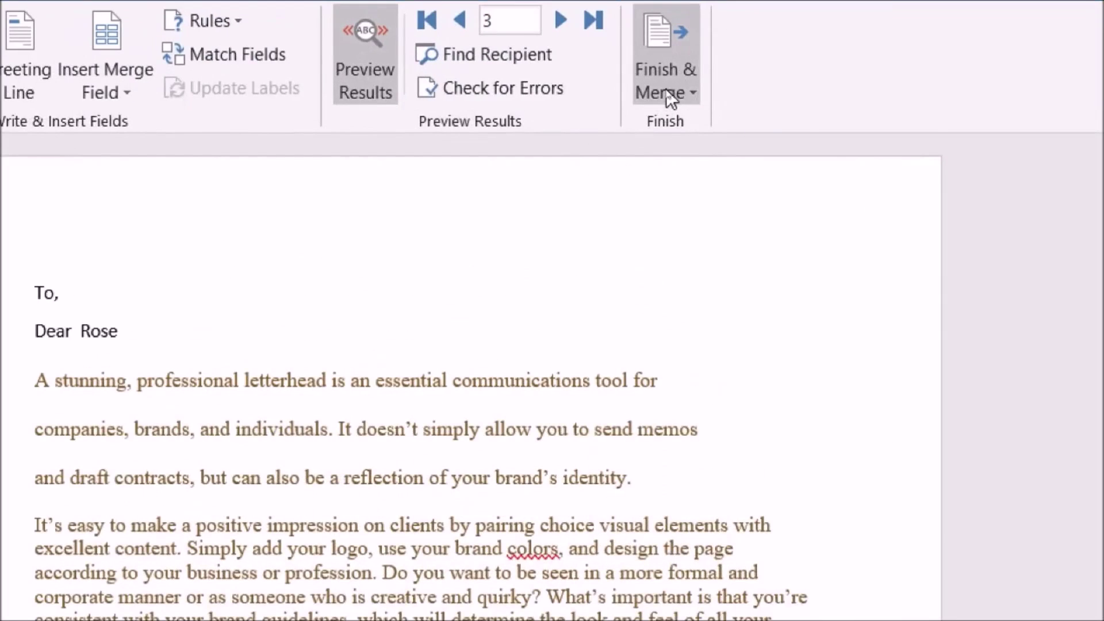
Merge the letters to the printer with Print Documents, choosing All records
click(667, 98)
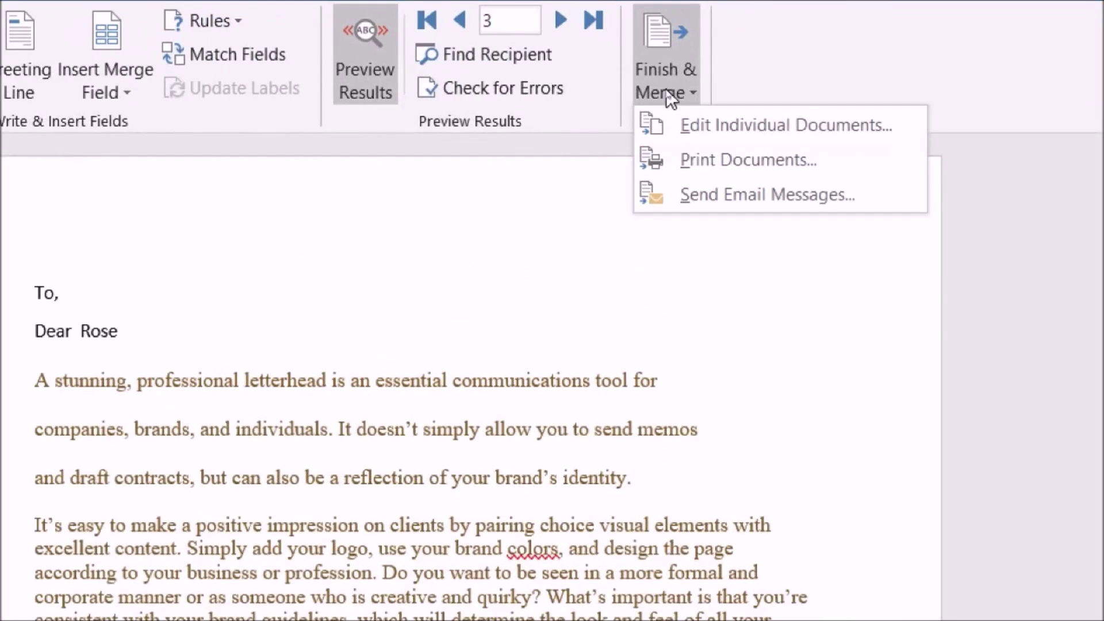
click(735, 161)
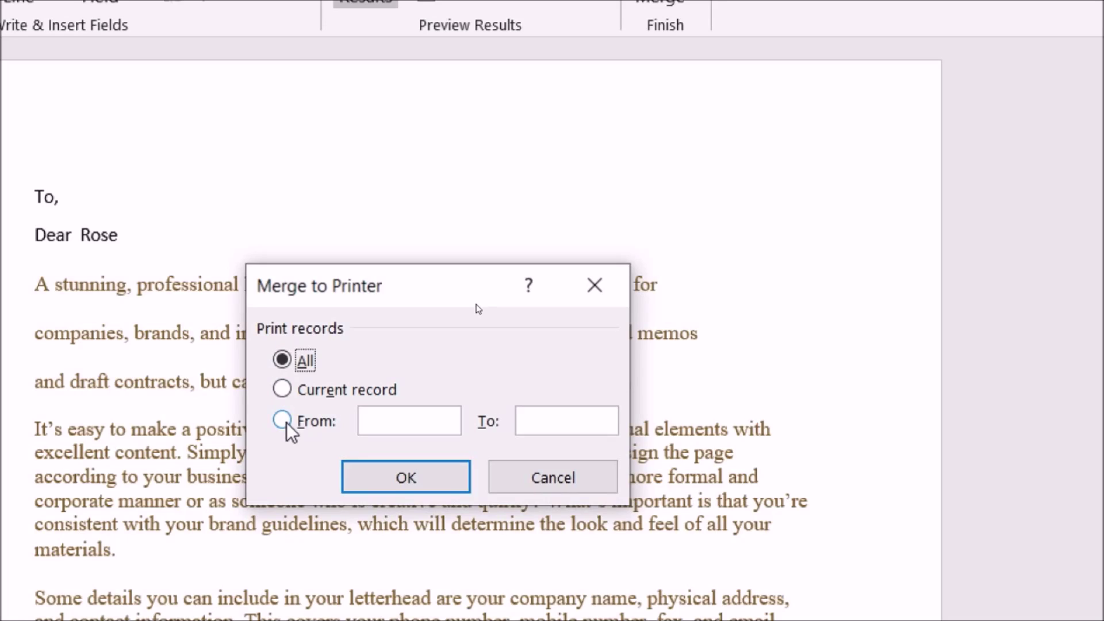
click(435, 414)
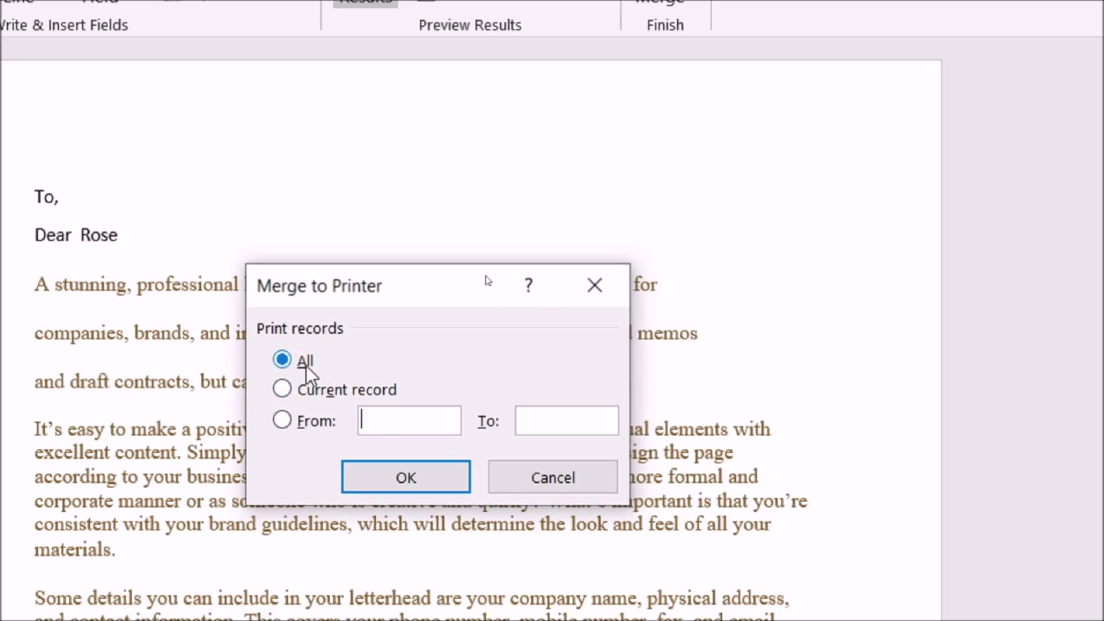
click(419, 485)
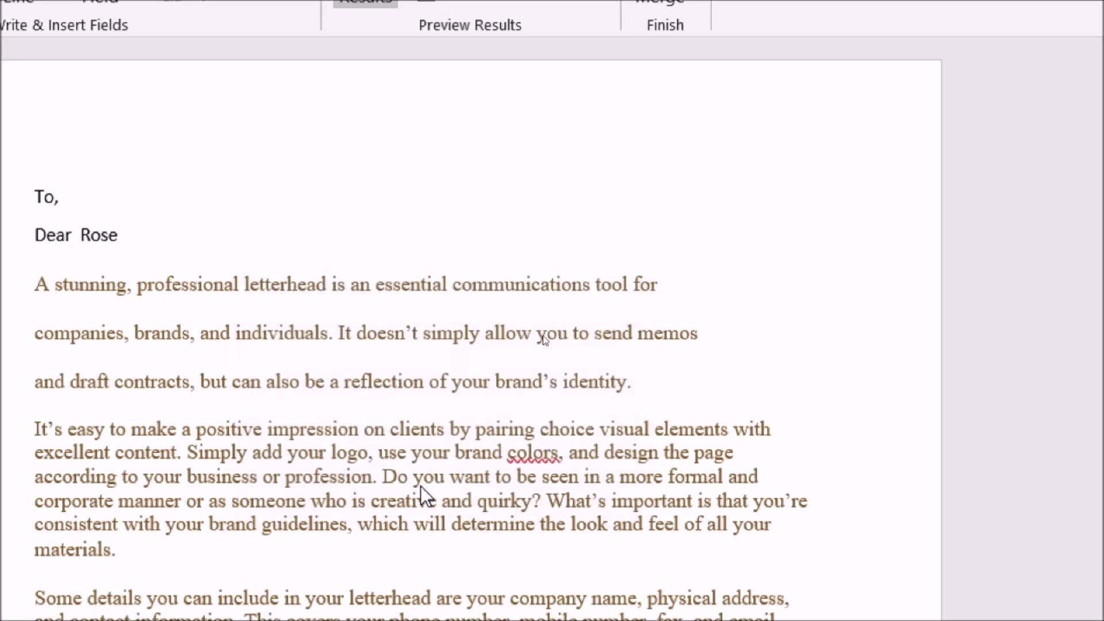